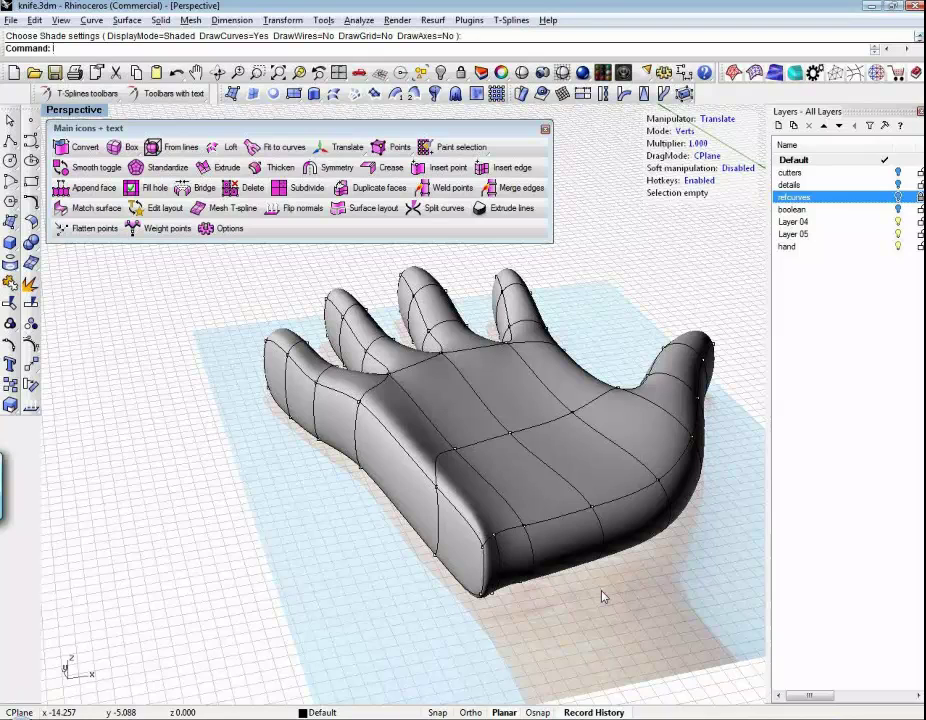
Toggle the hand T-spline from smooth display to faceted box display.
{"action": "right_click_drag", "start_coordinate": [615, 588], "coordinate": [578, 600]}
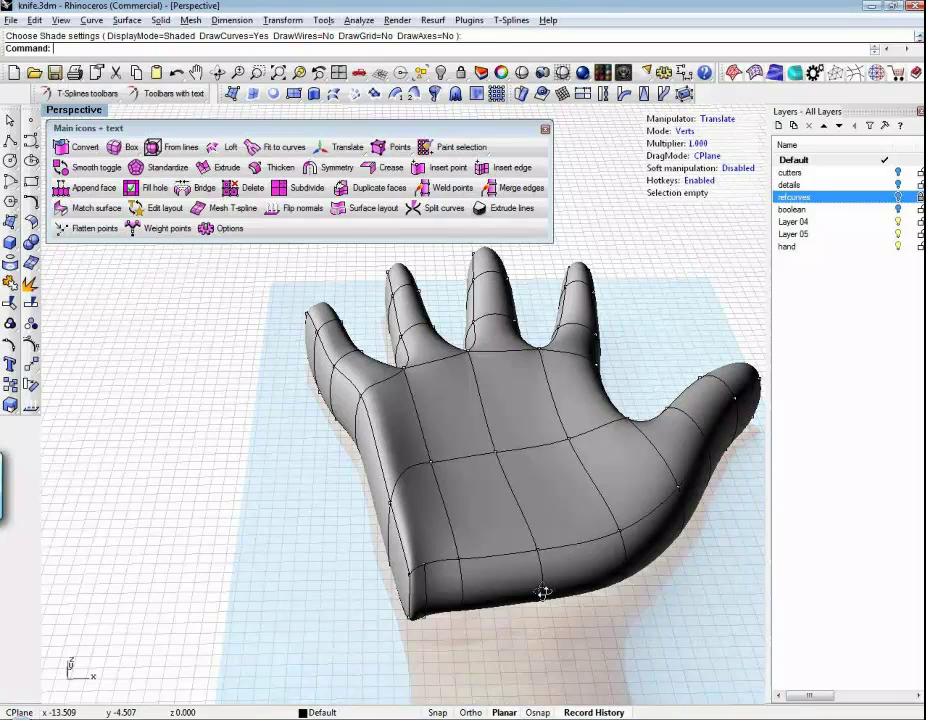
{"action": "right_click_drag", "start_coordinate": [527, 589], "coordinate": [461, 541]}
{"action": "right_click_drag", "start_coordinate": [382, 482], "coordinate": [148, 186]}
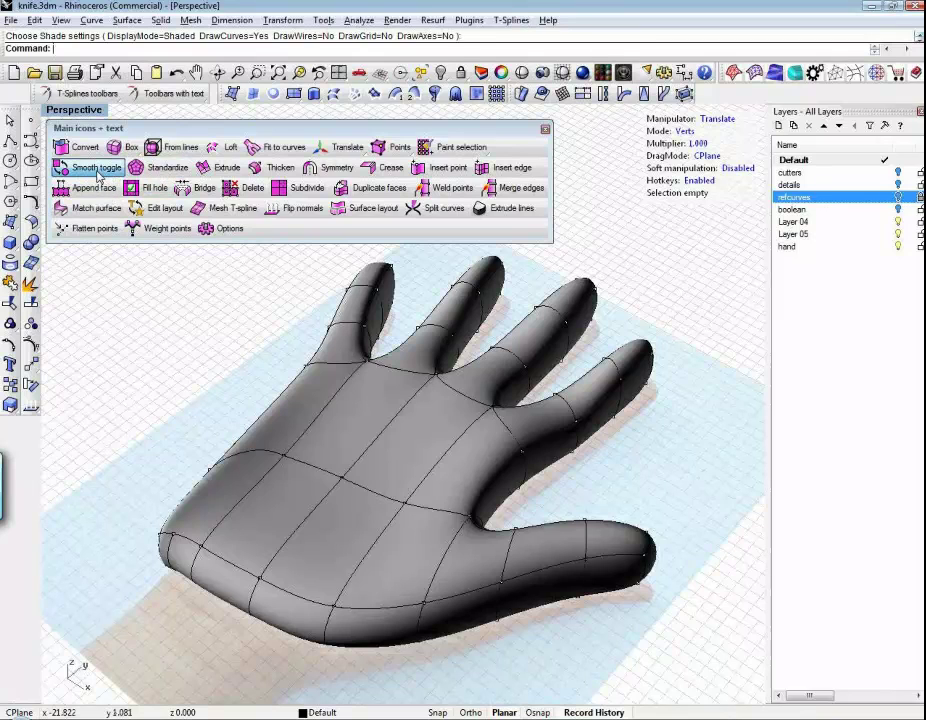
{"action": "left_click", "coordinate": [99, 176]}
{"action": "left_click", "coordinate": [364, 470]}
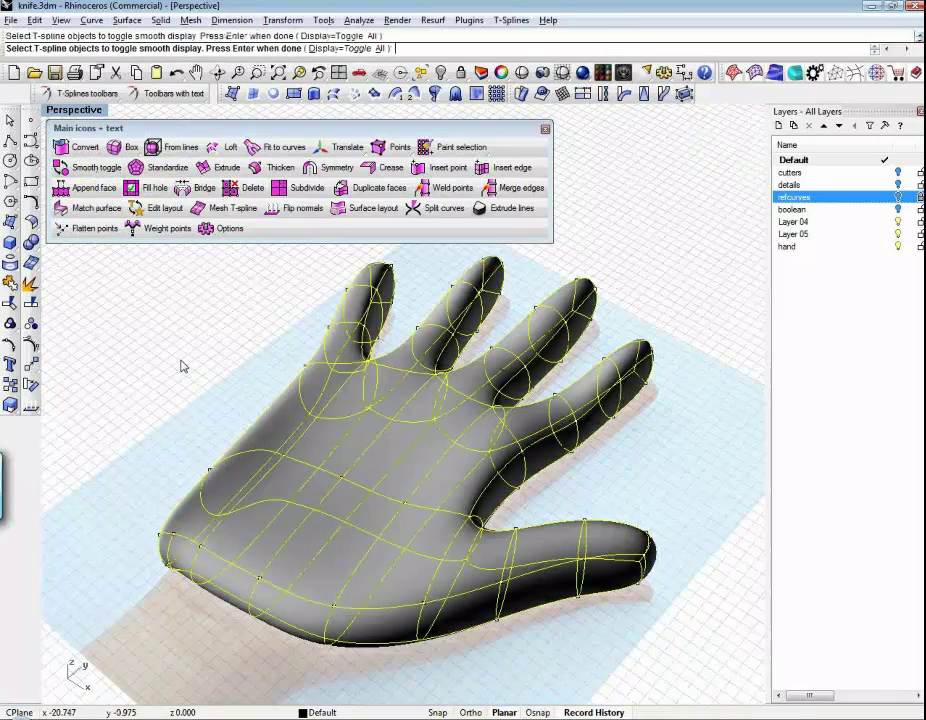
{"action": "key", "text": "Return"}
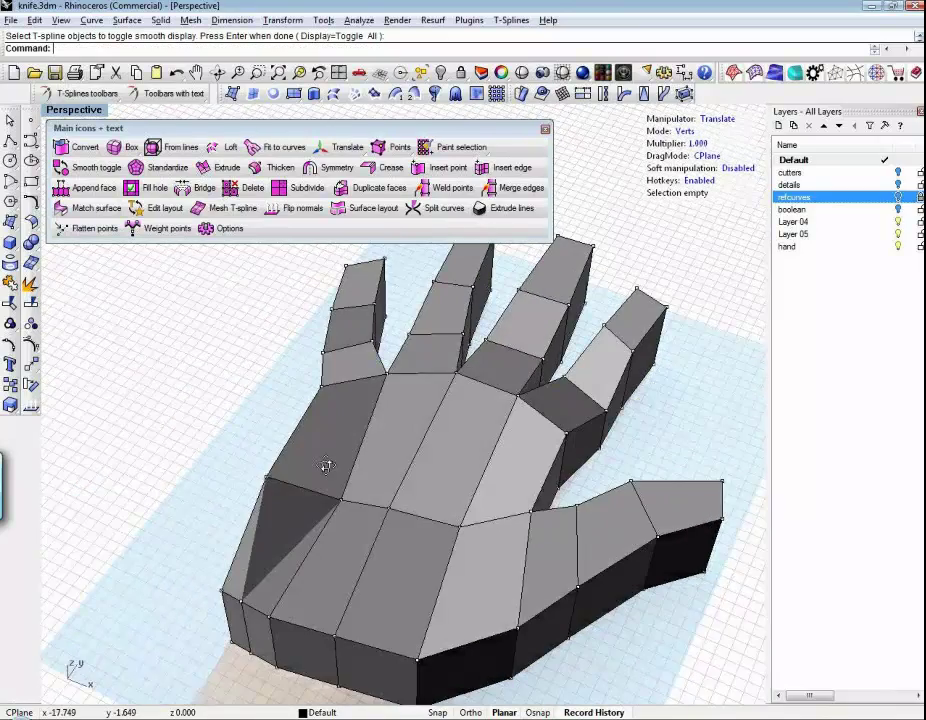
Insert simple points on two neighbouring lengthwise edges on the upper side of the palm, splitting the face between them.
{"action": "right_click_drag", "start_coordinate": [326, 466], "coordinate": [418, 546]}
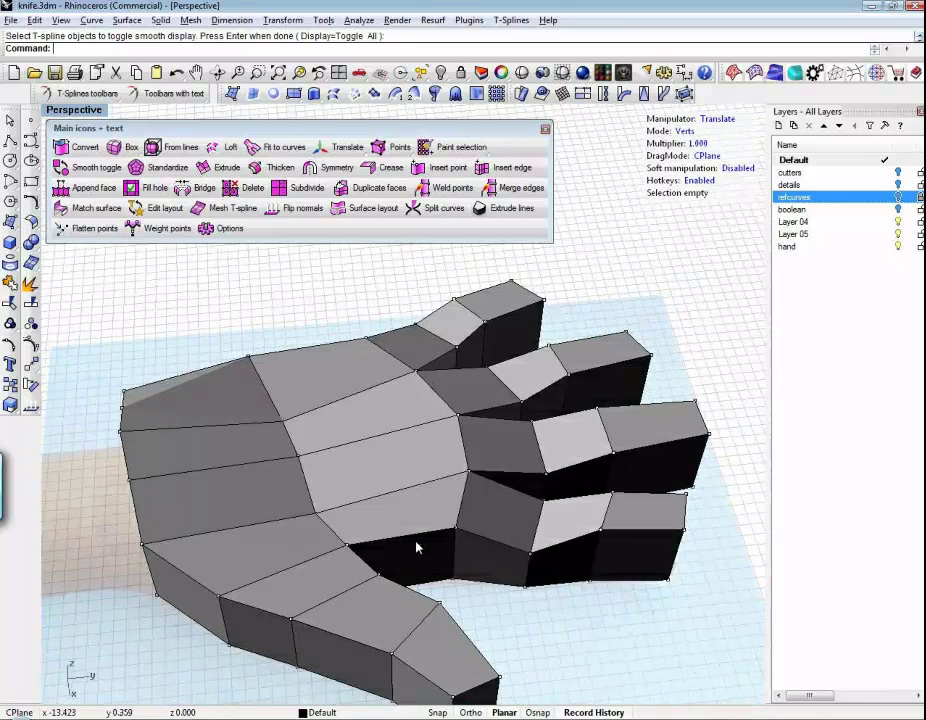
{"action": "left_click", "coordinate": [458, 172]}
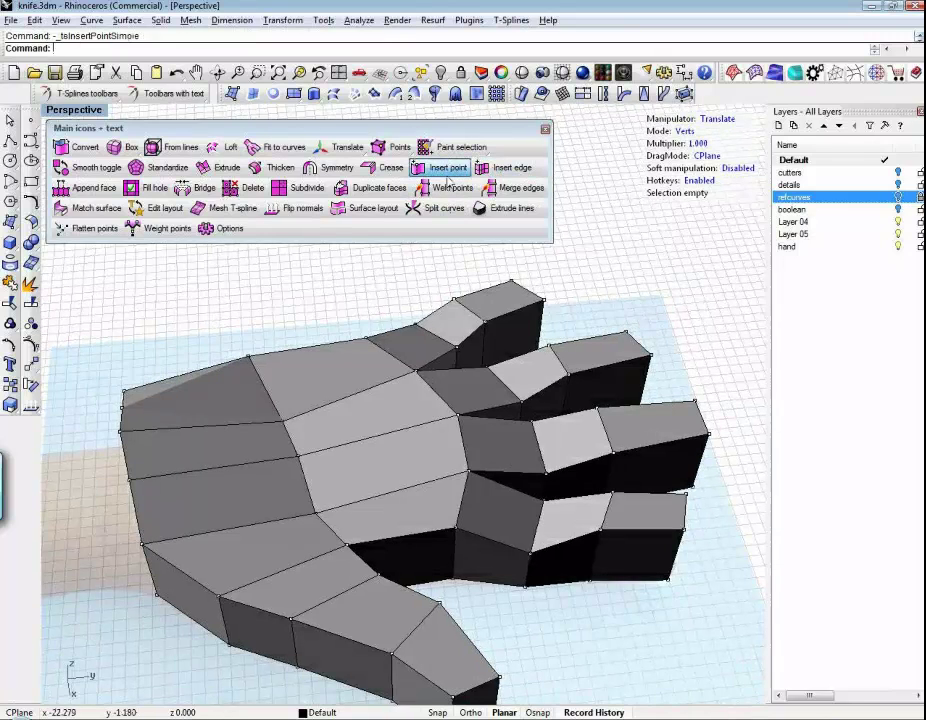
{"action": "left_click", "coordinate": [367, 440]}
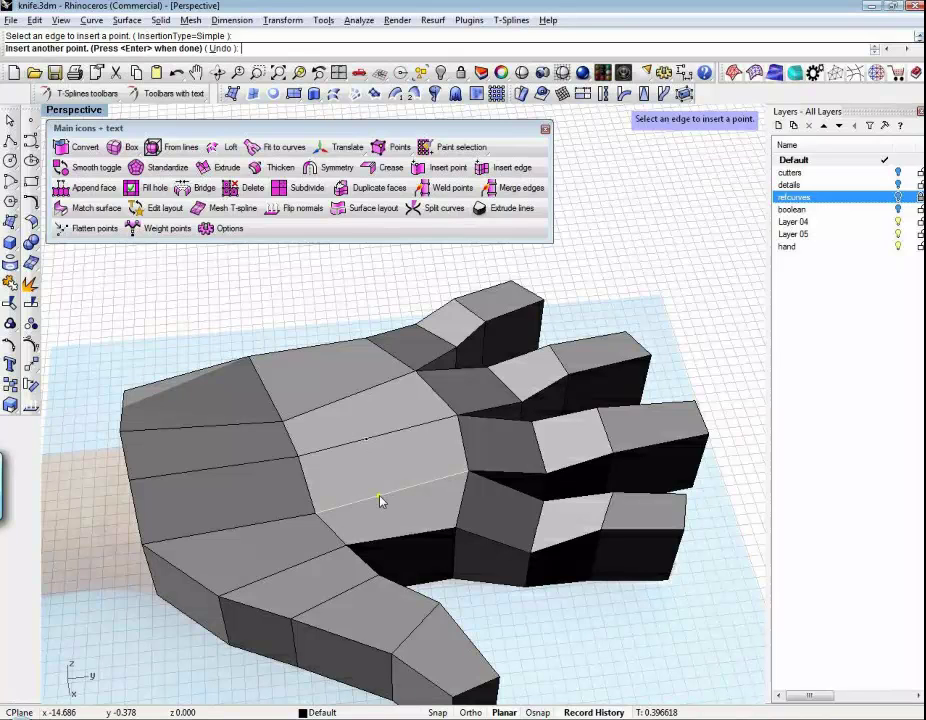
{"action": "left_click", "coordinate": [383, 499]}
{"action": "key", "text": "Return"}
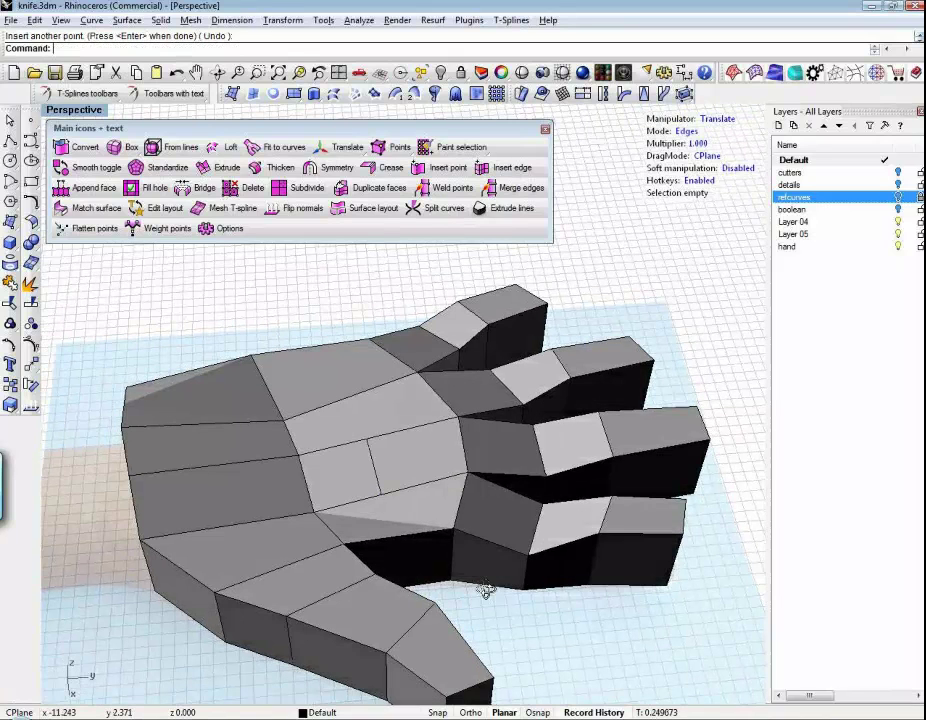
Insert two matching points on the corresponding edges of the hand's underside to split that face too.
{"action": "right_click_drag", "start_coordinate": [485, 591], "coordinate": [455, 401]}
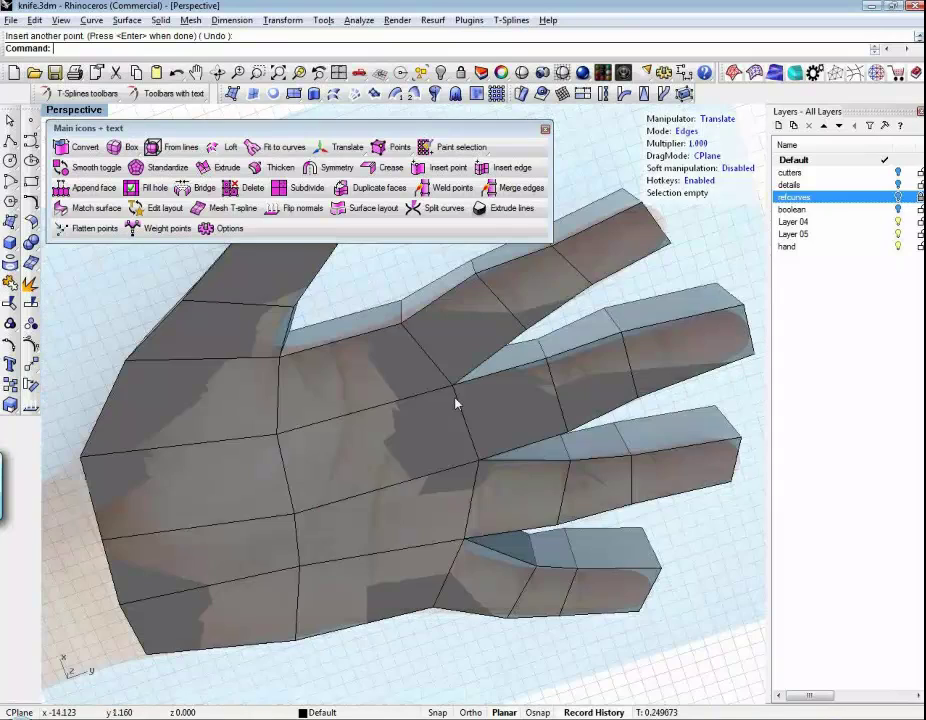
{"action": "key", "text": "Return"}
{"action": "left_click", "coordinate": [360, 412]}
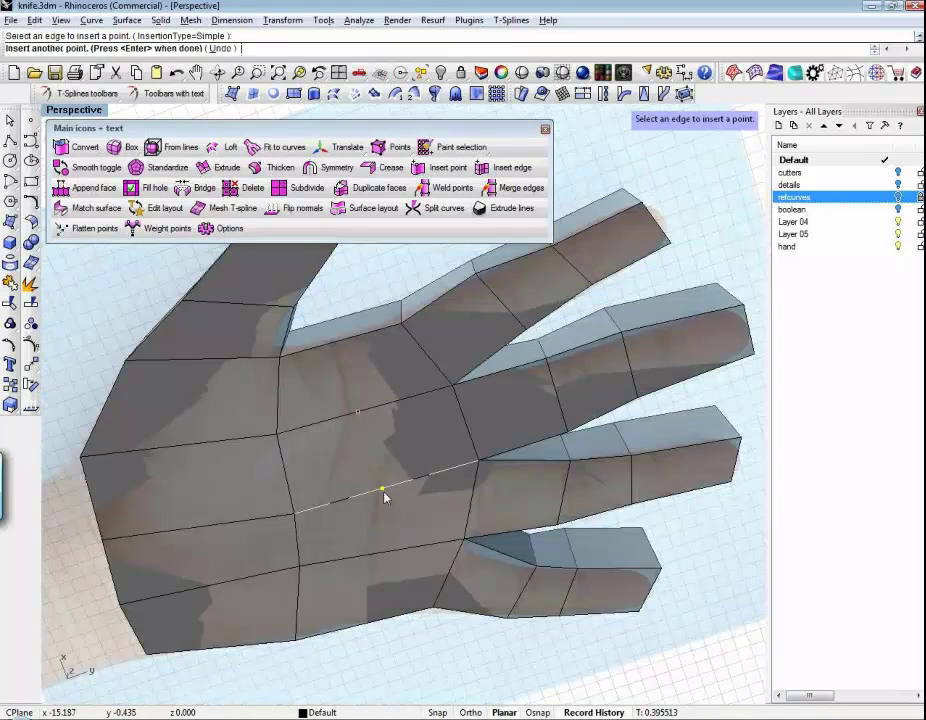
{"action": "left_click", "coordinate": [381, 493]}
{"action": "key", "text": "Return"}
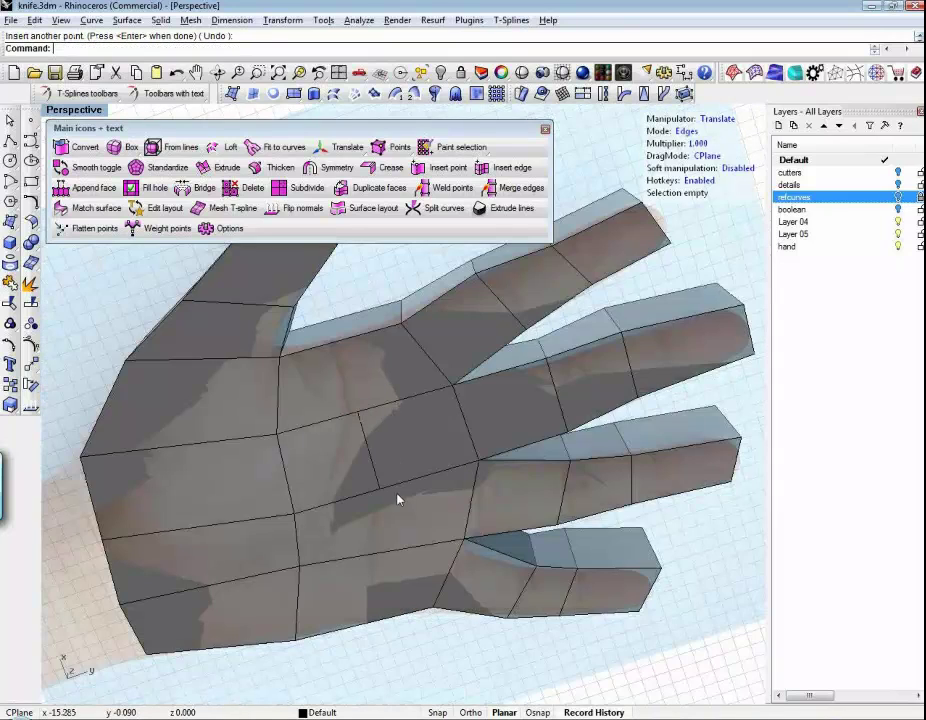
In face selection mode, select the wrist-side halves of the split upper and underside faces and delete both.
{"action": "left_click", "coordinate": [687, 131]}
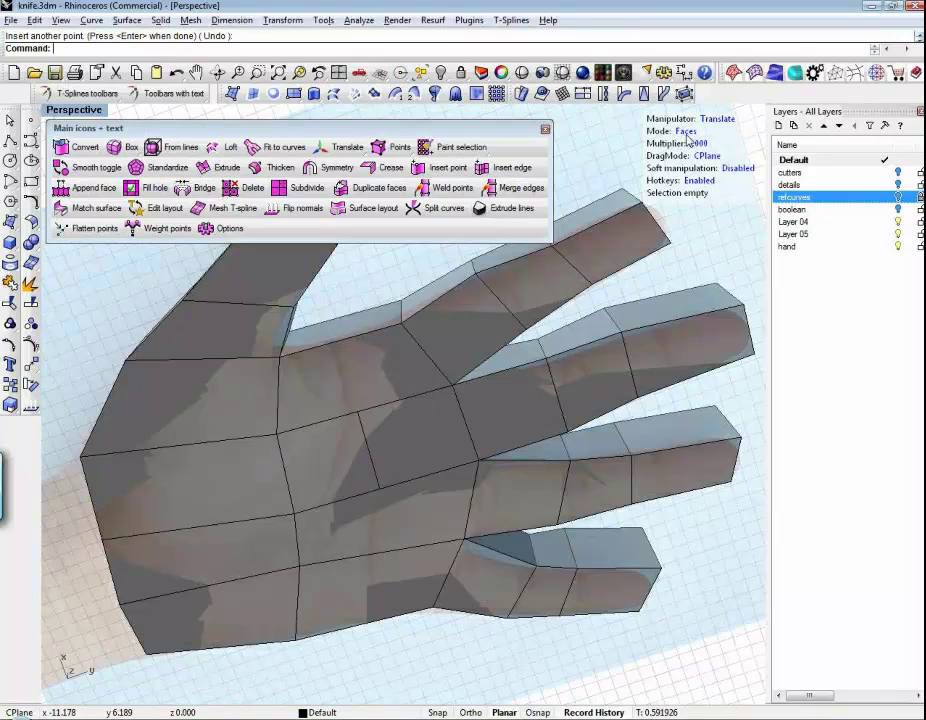
{"action": "left_click", "coordinate": [355, 440]}
{"action": "right_click_drag", "start_coordinate": [401, 366], "coordinate": [378, 541]}
{"action": "left_click", "coordinate": [356, 460], "text": "shift"}
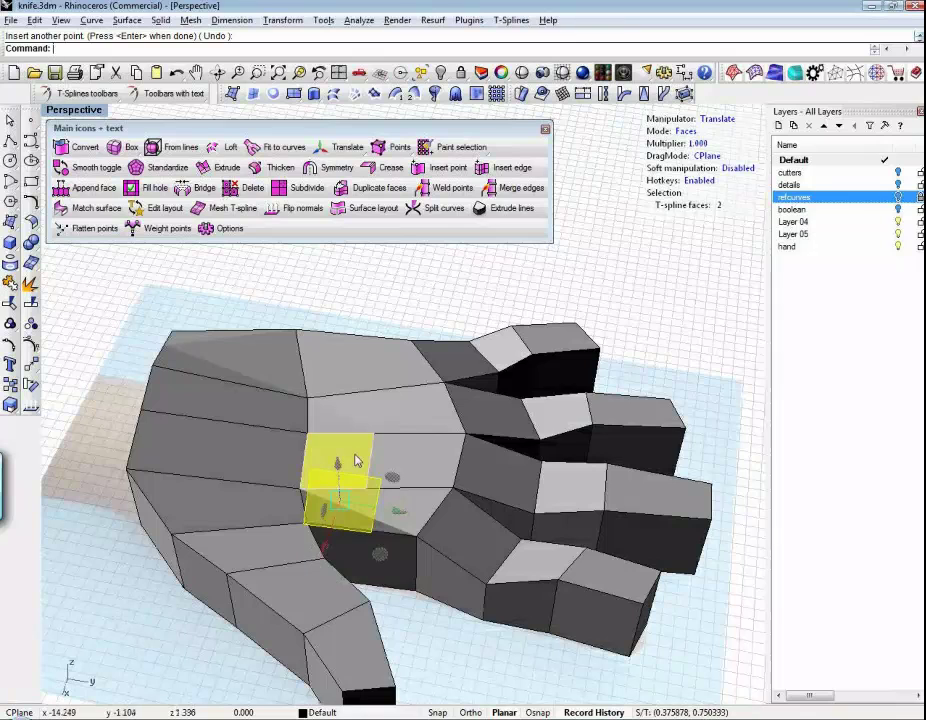
{"action": "key", "text": "Delete"}
Start a T-Splines Bridge and pick the four edges around both the upper and the underside opening.
{"action": "right_click_drag", "start_coordinate": [357, 459], "coordinate": [427, 515]}
{"action": "scroll", "coordinate": [427, 515], "scroll_direction": "up", "scroll_amount": 6}
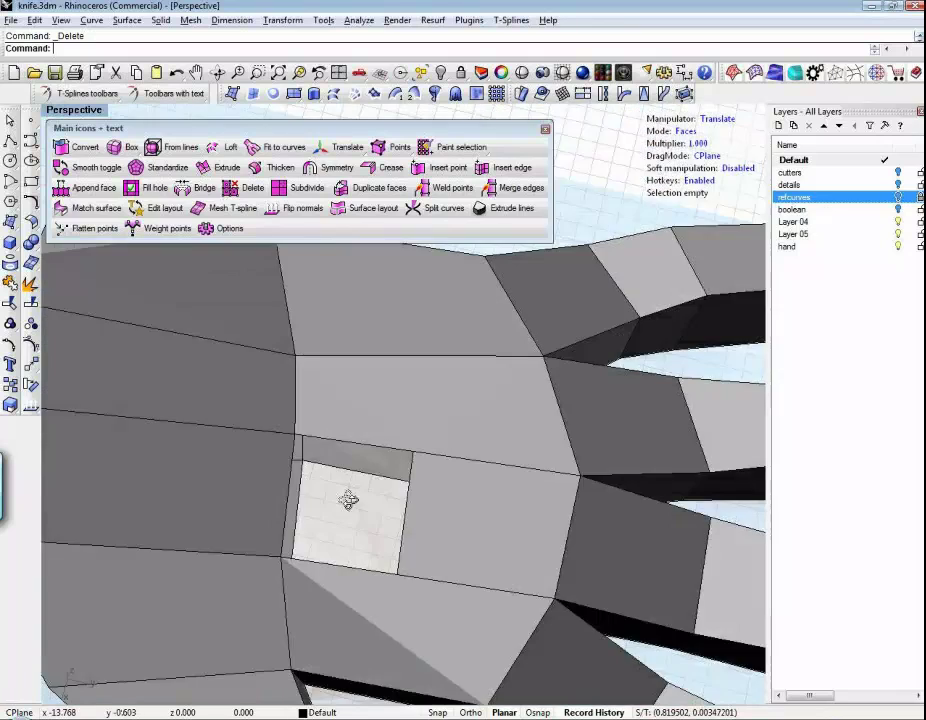
{"action": "right_click_drag", "start_coordinate": [348, 500], "coordinate": [330, 490]}
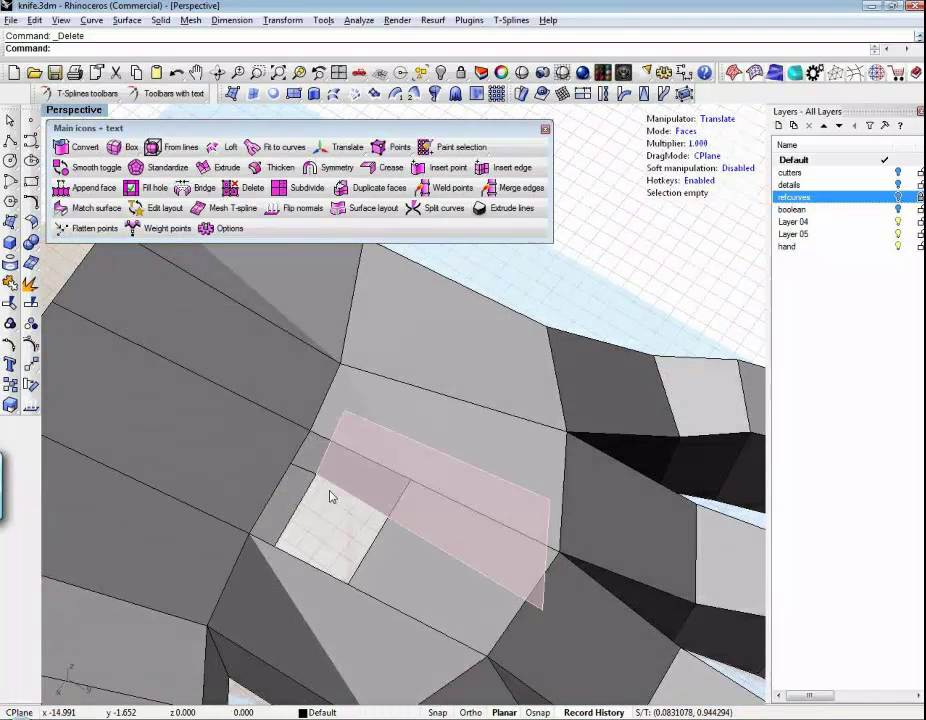
{"action": "left_click", "coordinate": [686, 131]}
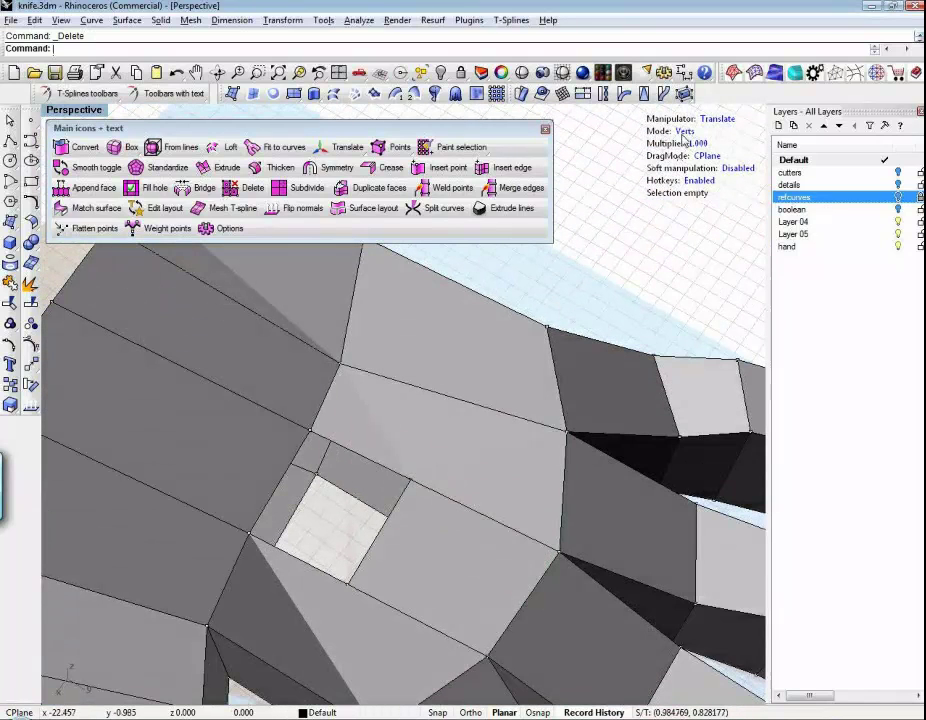
{"action": "left_click", "coordinate": [204, 188]}
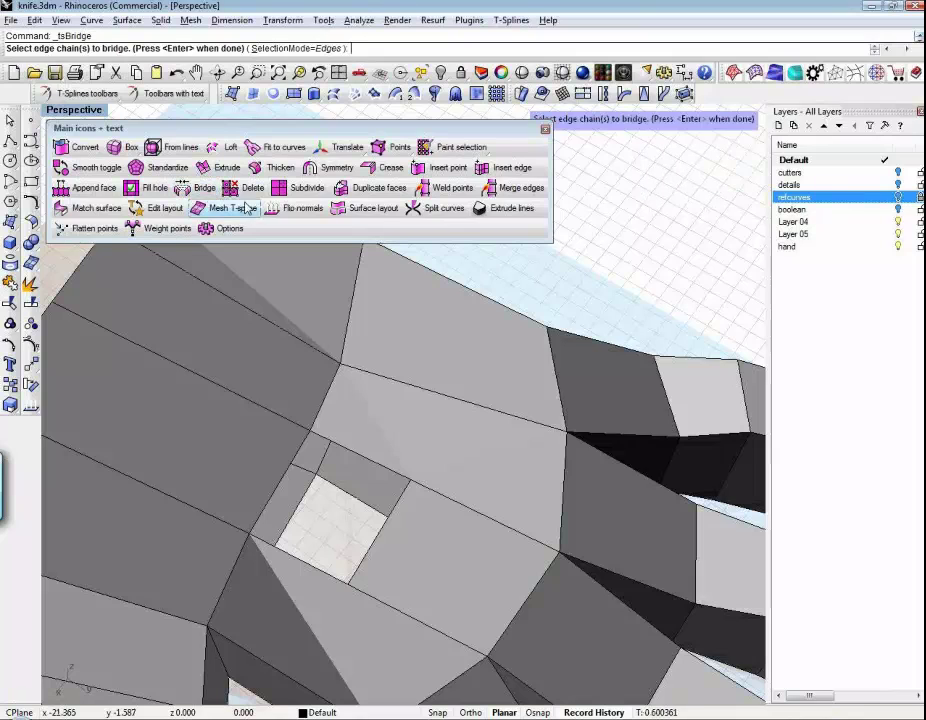
{"action": "left_click", "coordinate": [366, 461]}
{"action": "left_click", "coordinate": [403, 497]}
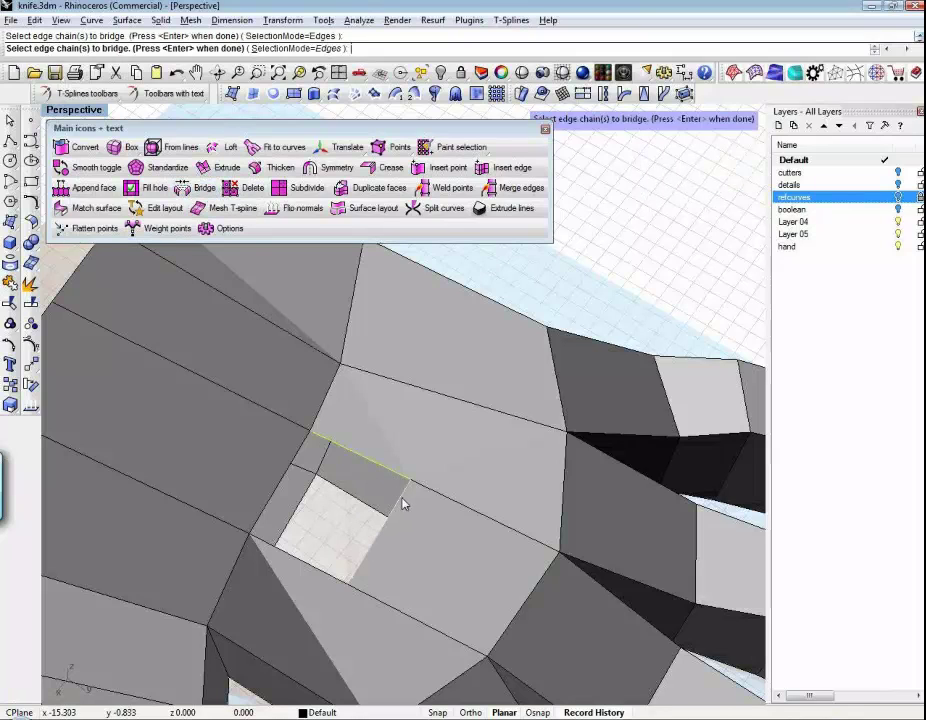
{"action": "left_click", "coordinate": [338, 577]}
{"action": "left_click", "coordinate": [263, 521]}
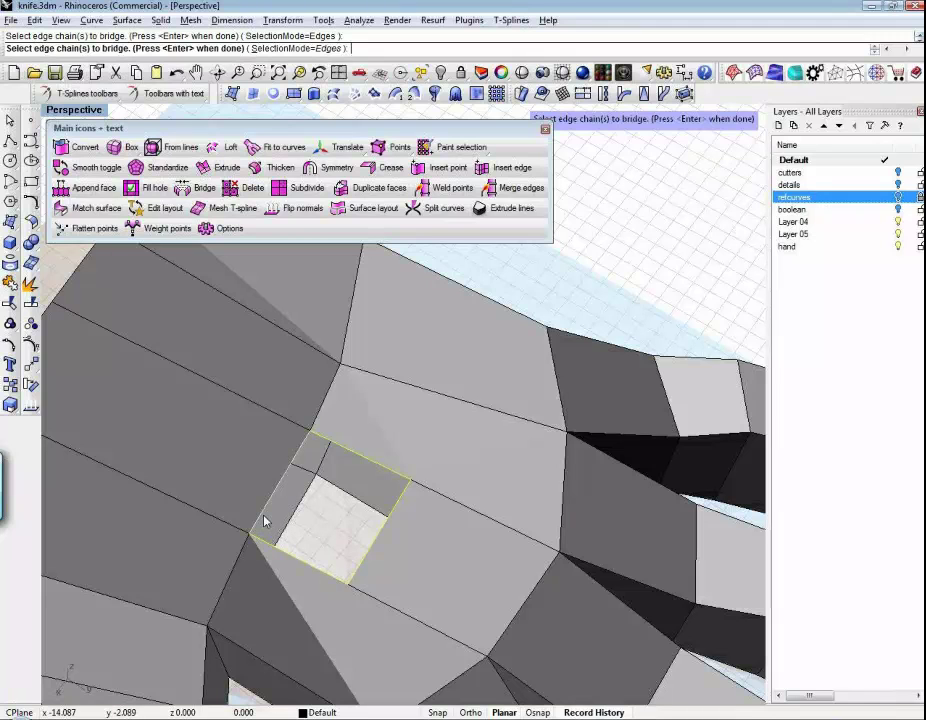
{"action": "right_click_drag", "start_coordinate": [340, 510], "coordinate": [529, 388]}
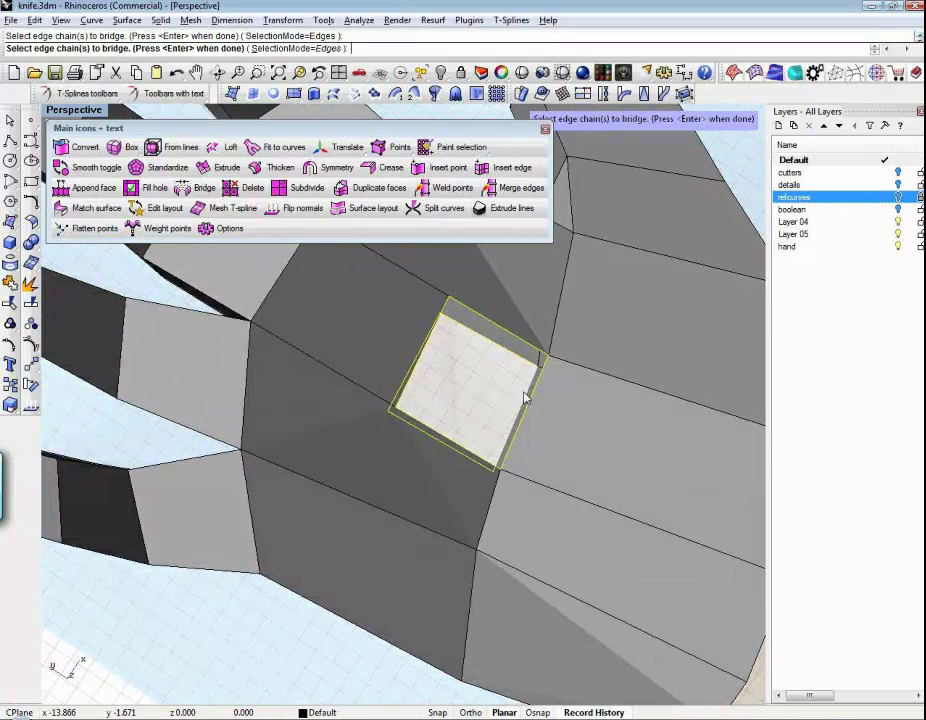
Set the bridge to 2 segments and create it to join the two openings through the palm.
{"action": "key", "text": "Return"}
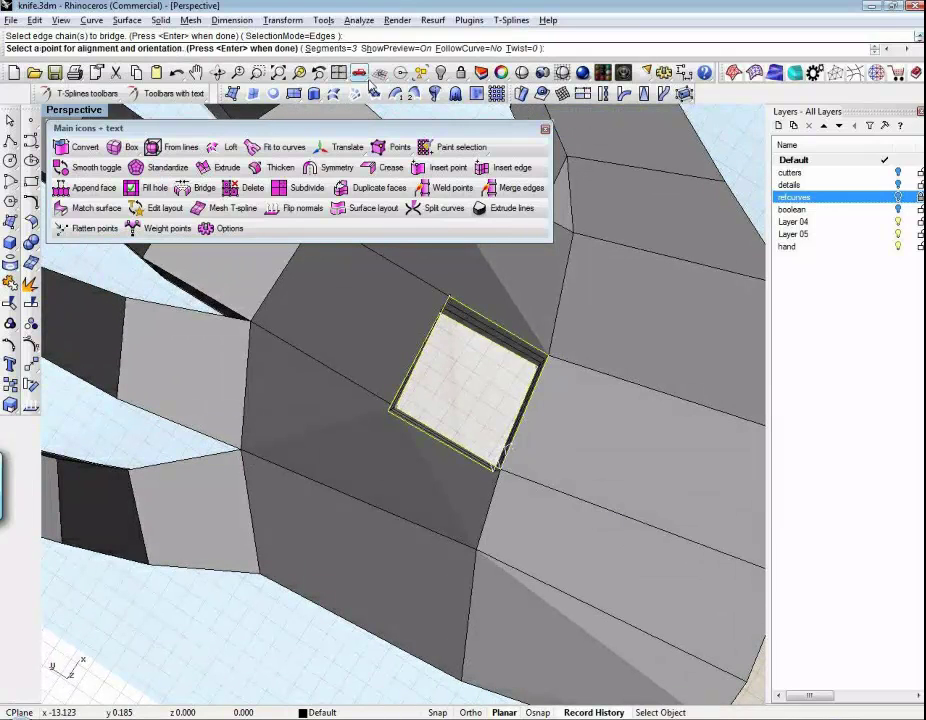
{"action": "left_click", "coordinate": [347, 48]}
{"action": "type", "text": "2"}
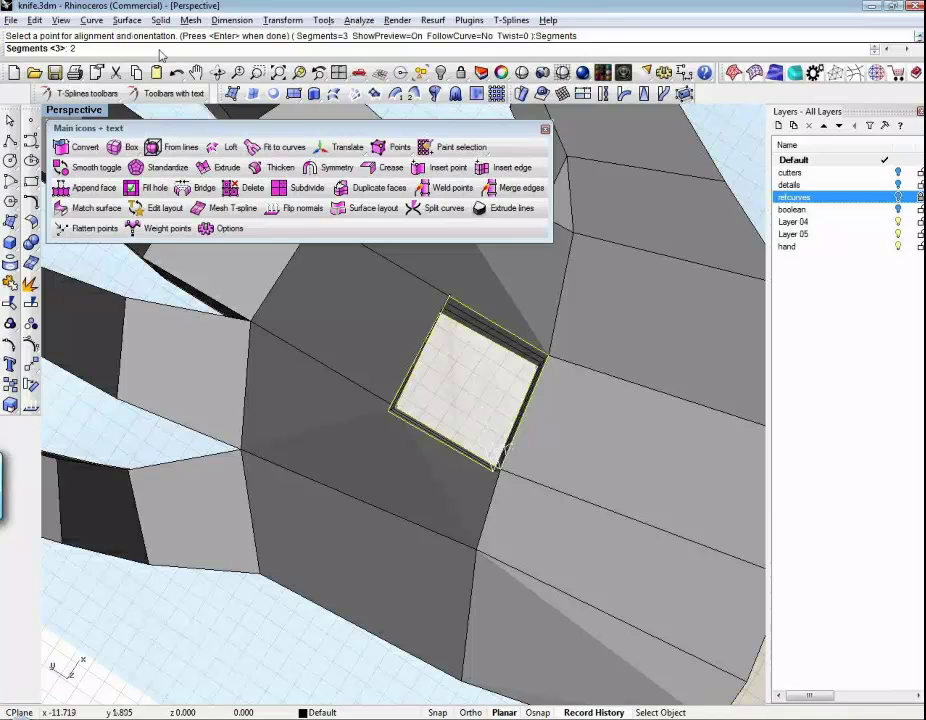
{"action": "key", "text": "Return"}
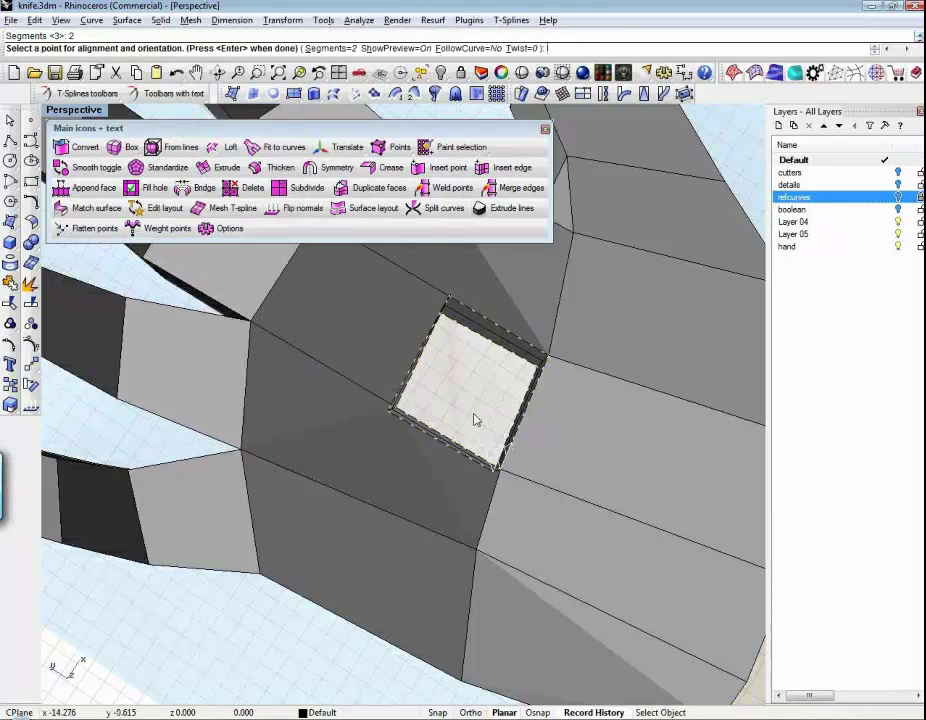
{"action": "right_click_drag", "start_coordinate": [513, 402], "coordinate": [148, 187]}
{"action": "key", "text": "Return"}
Toggle the bridged hand T-spline back to smooth display.
{"action": "left_click", "coordinate": [90, 167]}
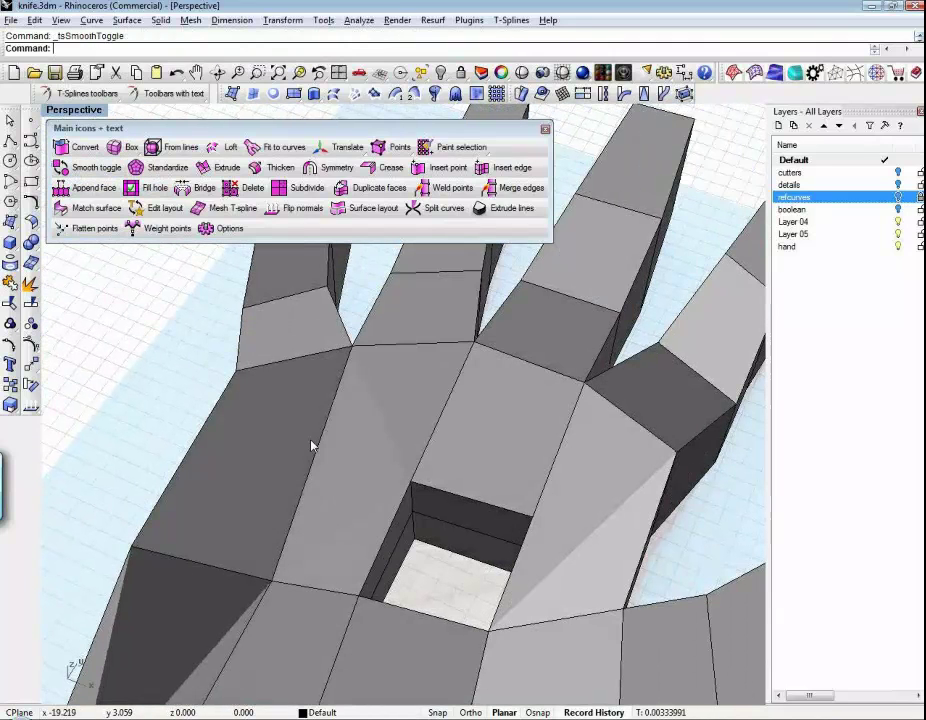
{"action": "left_click", "coordinate": [314, 448]}
{"action": "key", "text": "Return"}
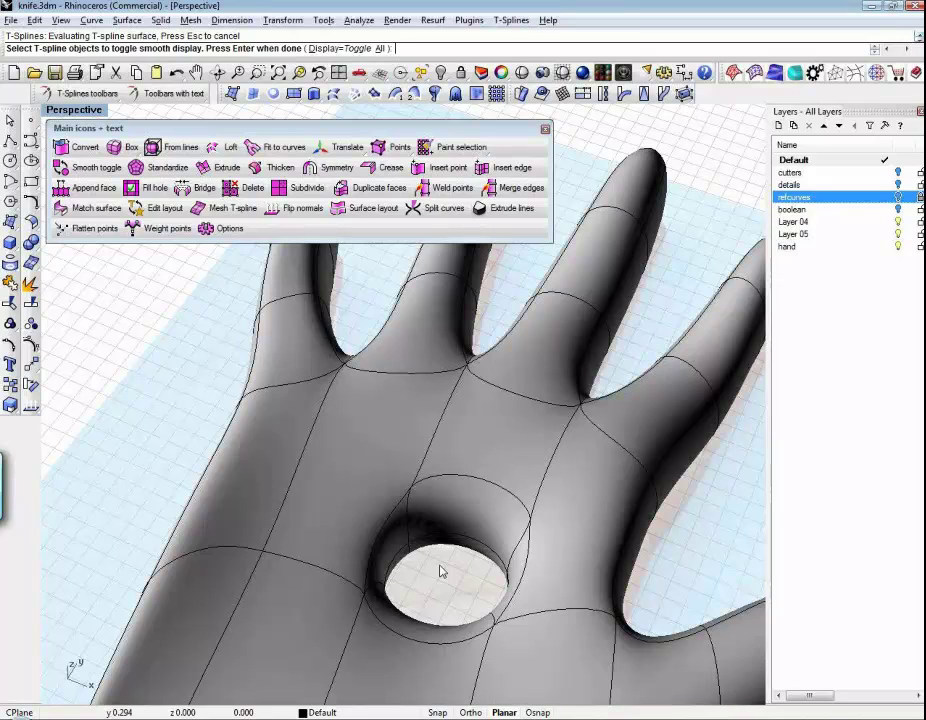
{"action": "key", "text": "Return"}
Select the edge loop inside the palm hole and scale it down with the Scale manipulator to narrow the opening.
{"action": "right_click_drag", "start_coordinate": [459, 595], "coordinate": [500, 515]}
{"action": "double_click", "coordinate": [535, 553]}
{"action": "key", "text": "r"}
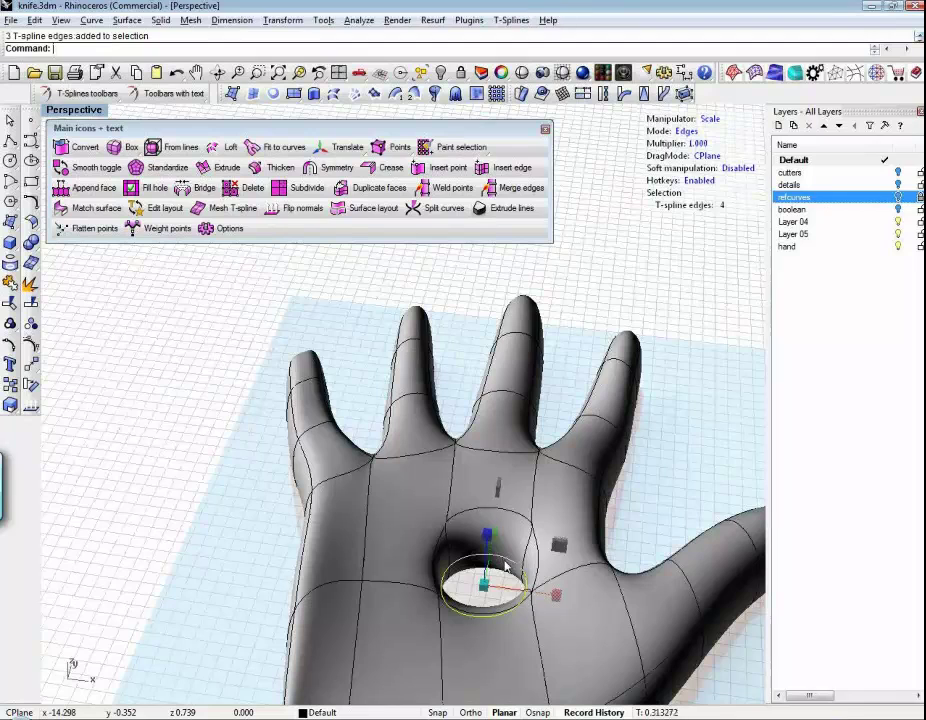
{"action": "left_click_drag", "start_coordinate": [506, 567], "coordinate": [475, 590]}
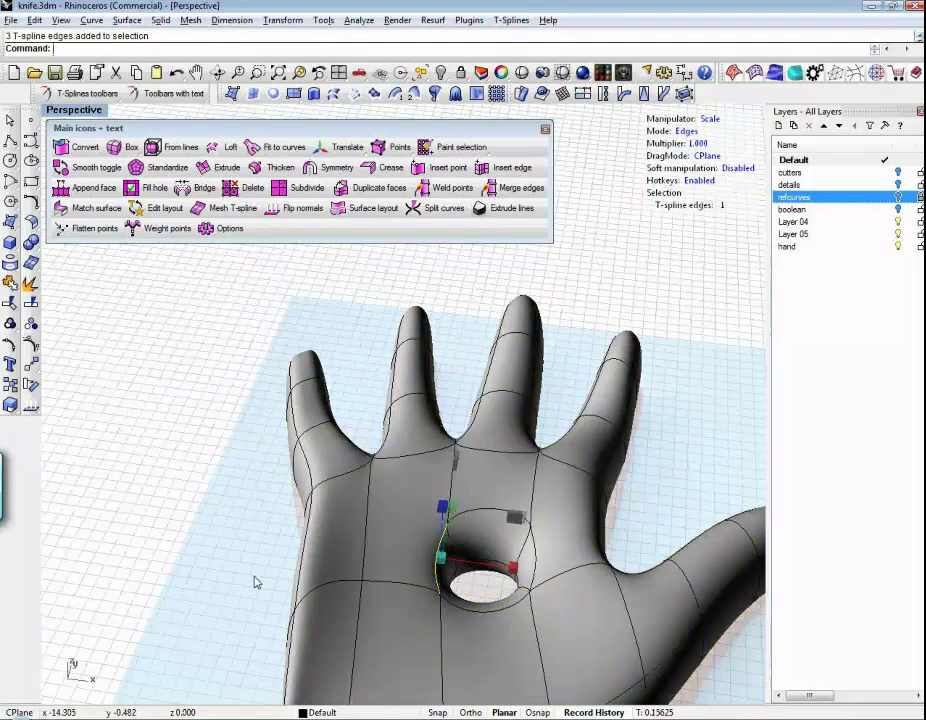
In the Top view with nothing selected, draw a degree-3 control-point curve from below the wrist edge over the thumb base and out beyond it.
{"action": "right_click_drag", "start_coordinate": [255, 582], "coordinate": [217, 509]}
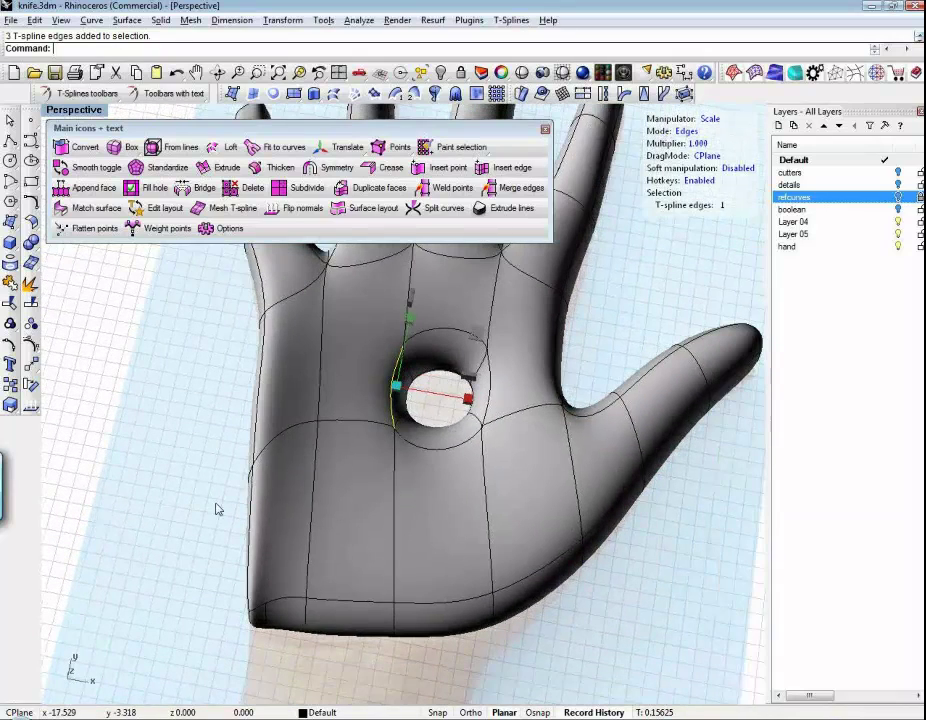
{"action": "key", "text": "ctrl+F1"}
{"action": "key", "text": "ctrl+shift+e"}
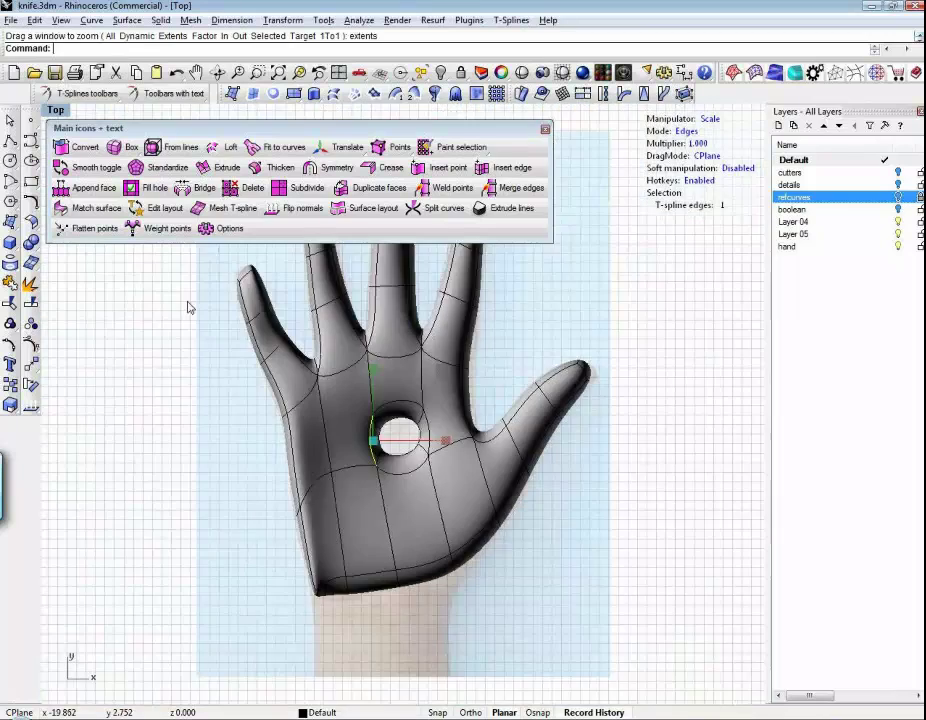
{"action": "key", "text": "Escape"}
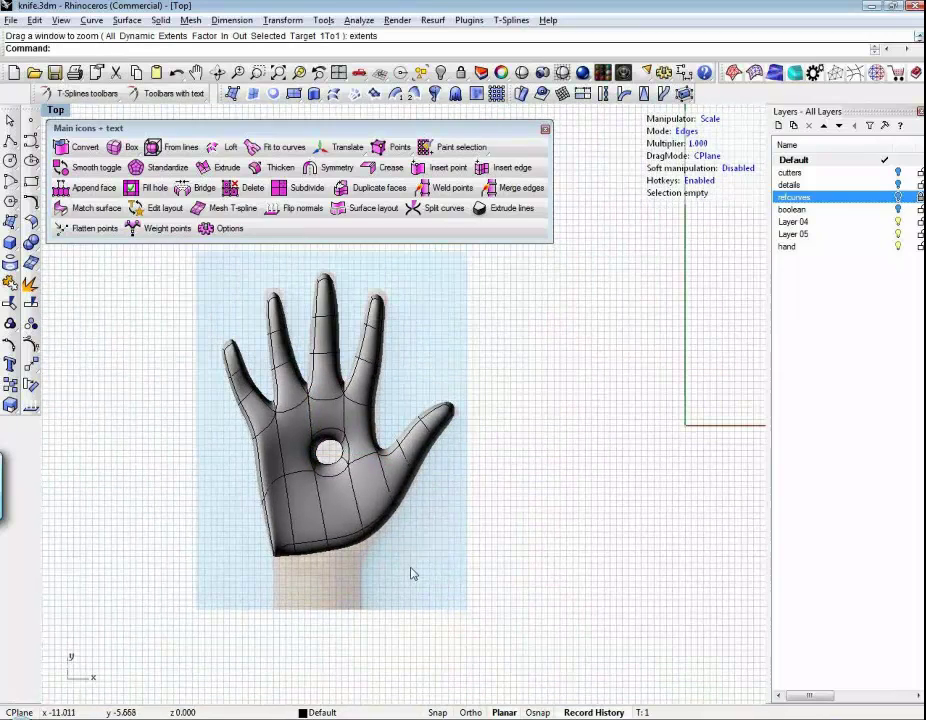
{"action": "scroll", "coordinate": [387, 533], "scroll_direction": "up", "scroll_amount": 2}
{"action": "scroll", "coordinate": [387, 533], "scroll_direction": "up", "scroll_amount": 2}
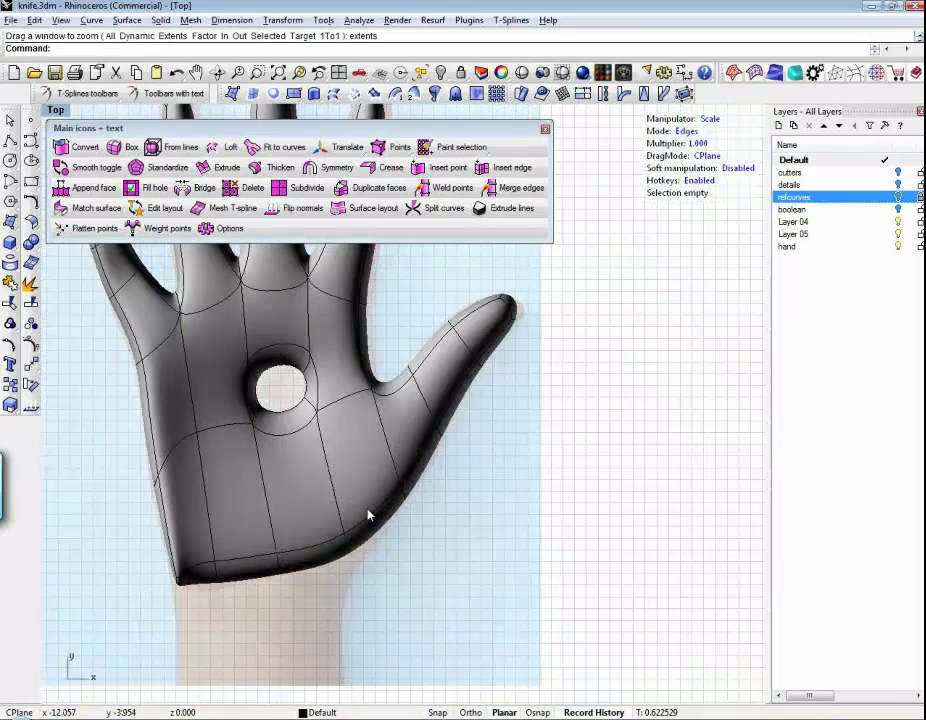
{"action": "left_click", "coordinate": [10, 141]}
{"action": "left_click", "coordinate": [200, 613]}
{"action": "left_click", "coordinate": [258, 603]}
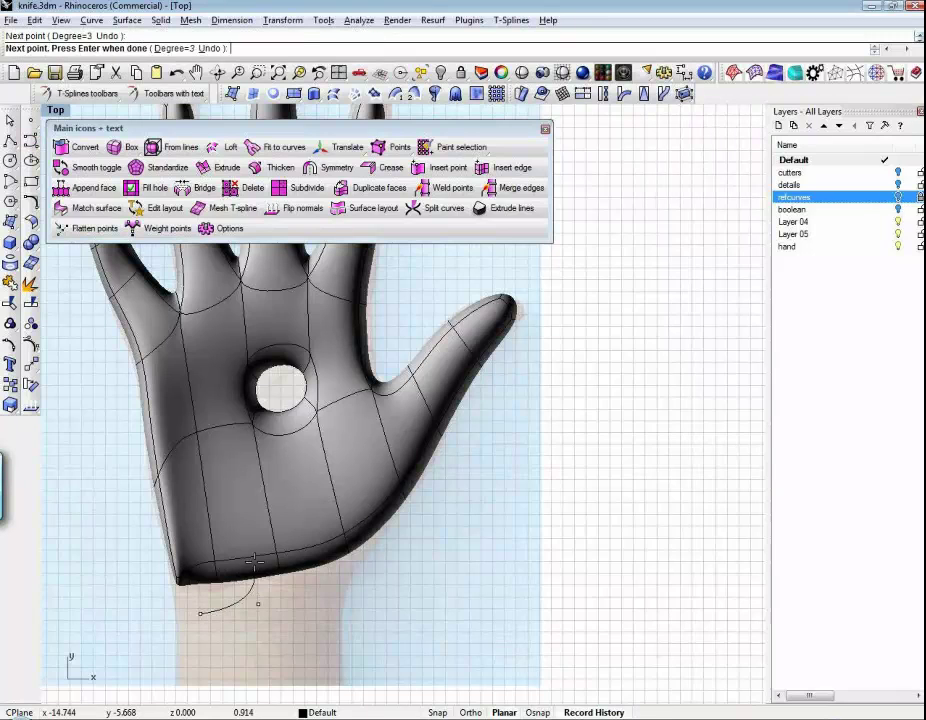
{"action": "left_click", "coordinate": [256, 543]}
{"action": "left_click", "coordinate": [284, 477]}
{"action": "left_click", "coordinate": [348, 463]}
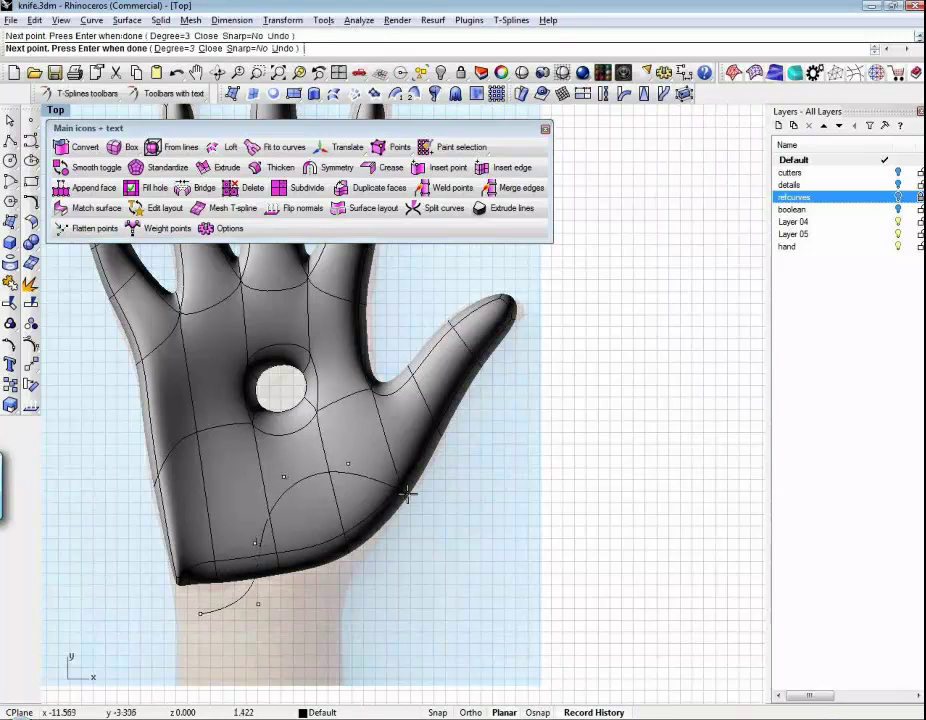
{"action": "left_click", "coordinate": [575, 551]}
{"action": "key", "text": "Return"}
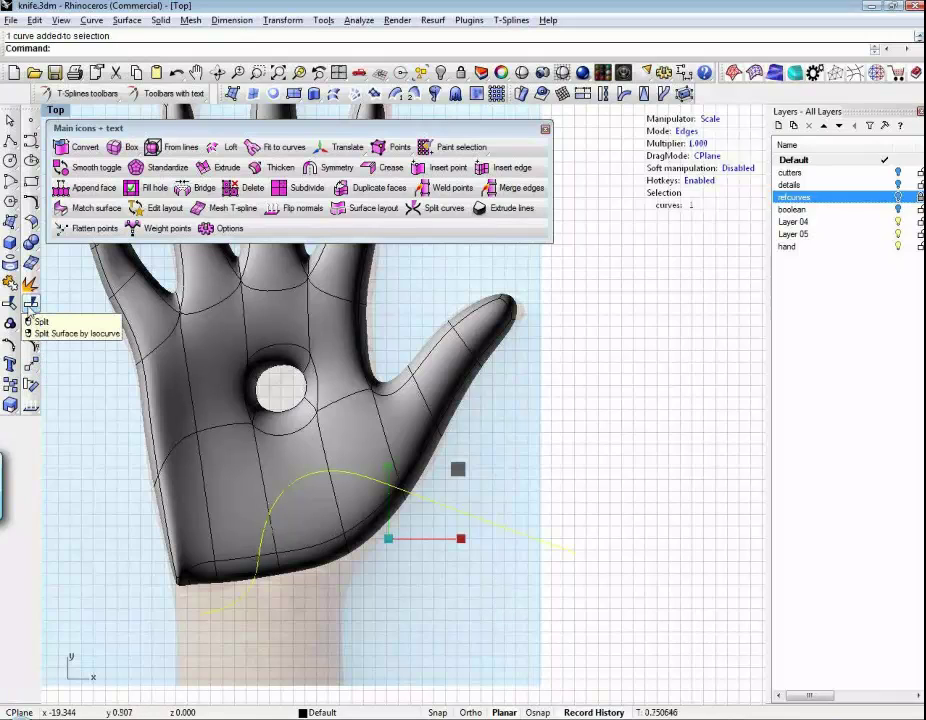
Trim away the lower thumb-side heel of the hand with the drawn curve as the cutting object, keeping the curve.
{"action": "left_click", "coordinate": [30, 283]}
{"action": "left_click", "coordinate": [326, 522]}
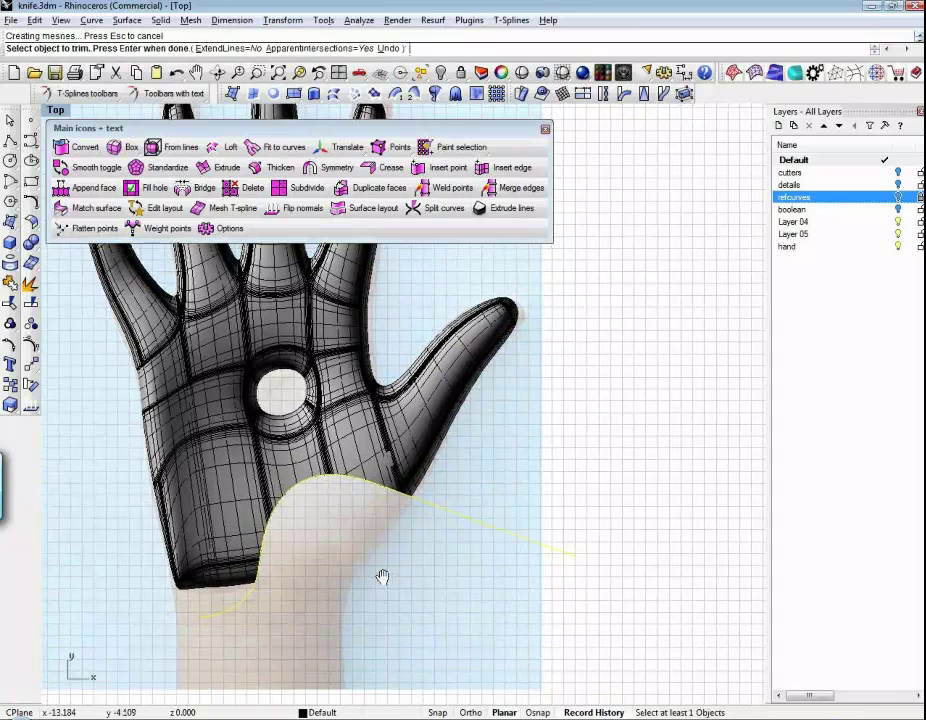
{"action": "right_click_drag", "start_coordinate": [382, 577], "coordinate": [394, 601]}
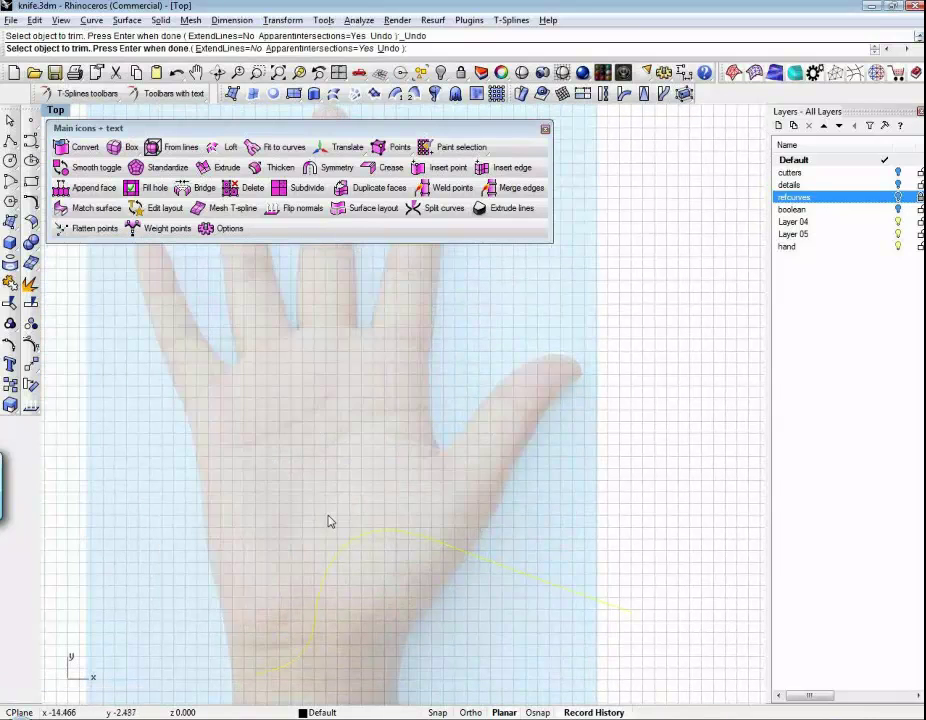
{"action": "key", "text": "Escape"}
{"action": "key", "text": "Escape"}
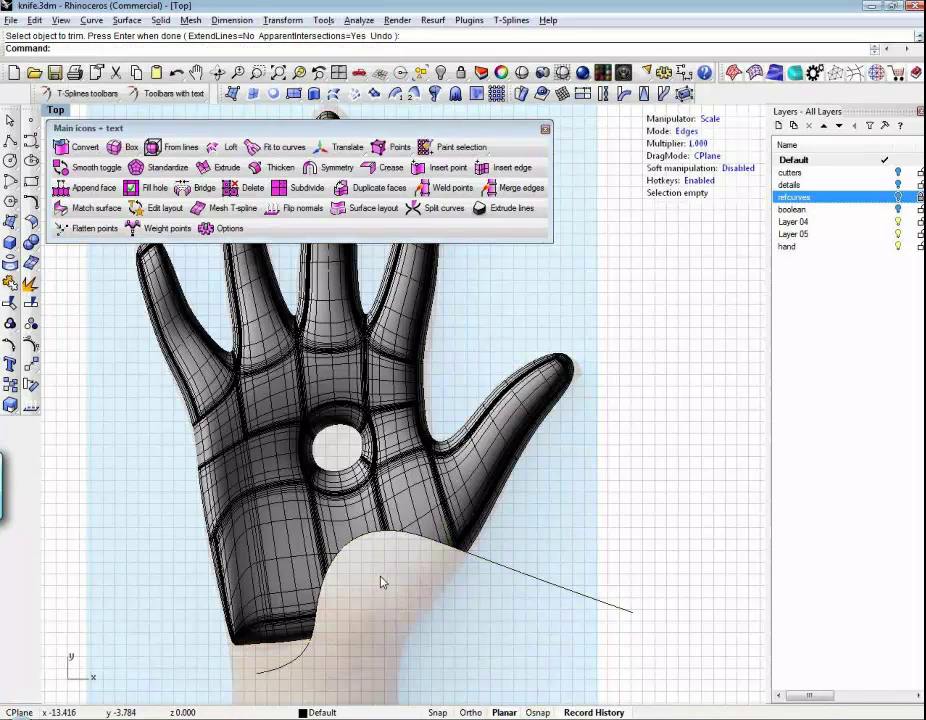
{"action": "key", "text": "Return"}
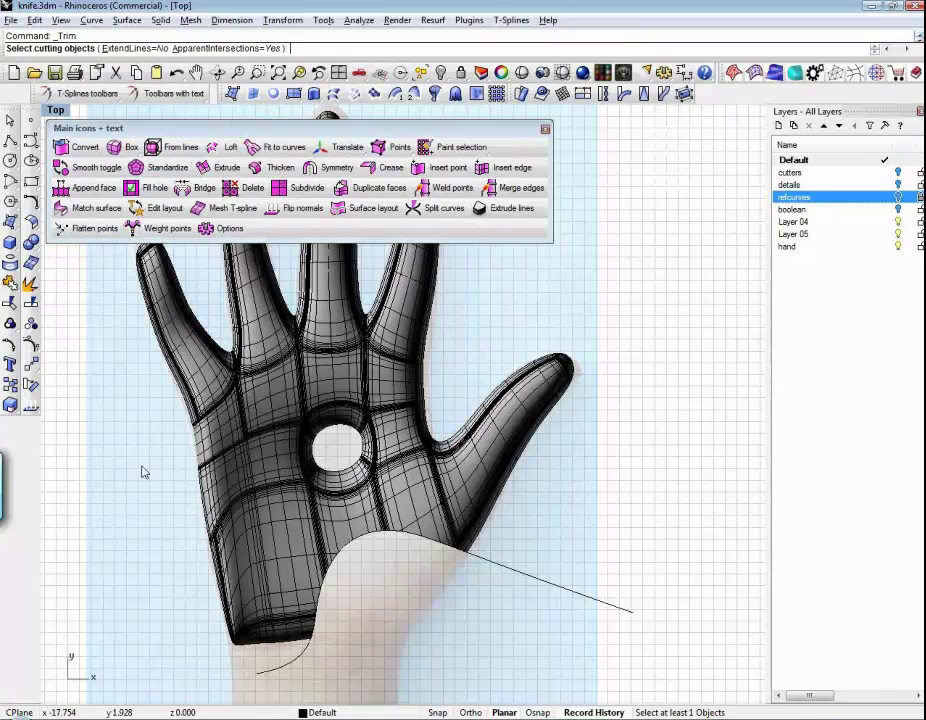
{"action": "key", "text": "Escape"}
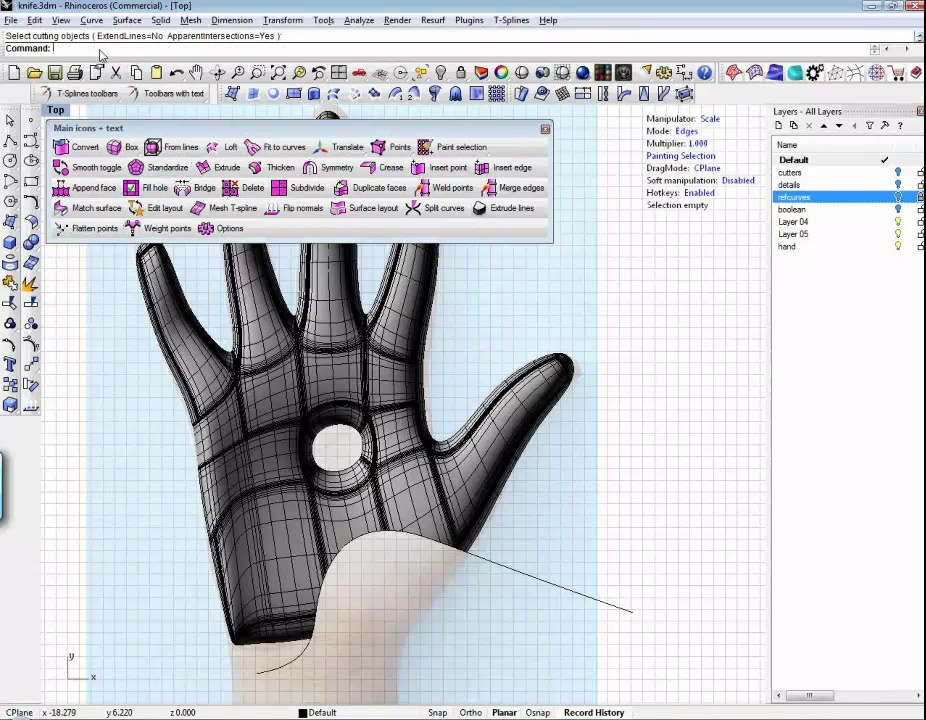
Examine the trimmed heel and palm hole in the Perspective view from several angles, including with shaded display without wires.
{"action": "key", "text": "ctrl+F4"}
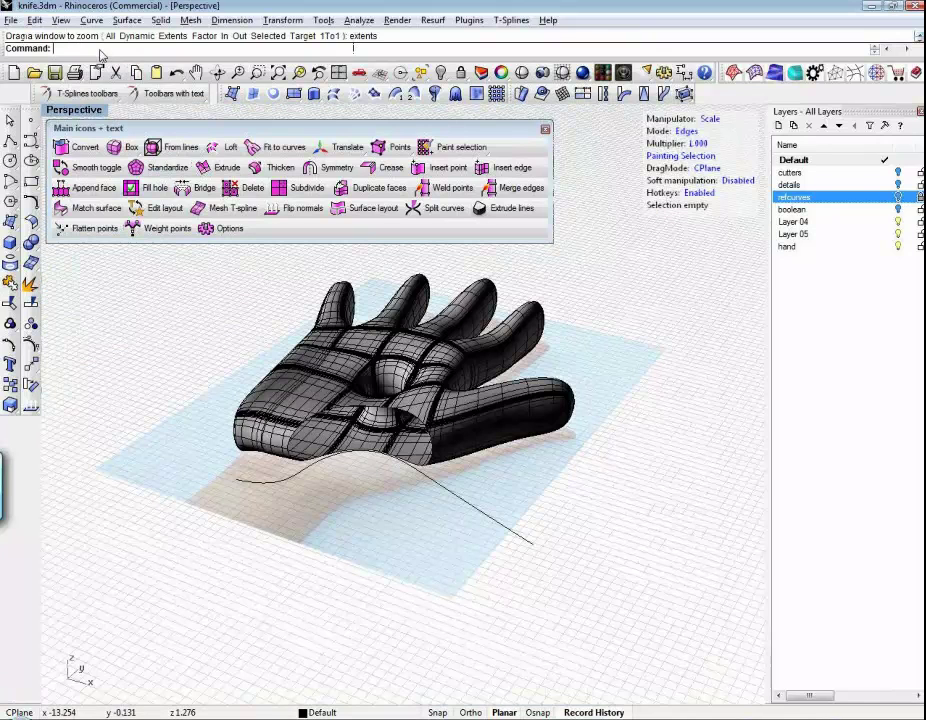
{"action": "right_click_drag", "start_coordinate": [378, 413], "coordinate": [506, 424]}
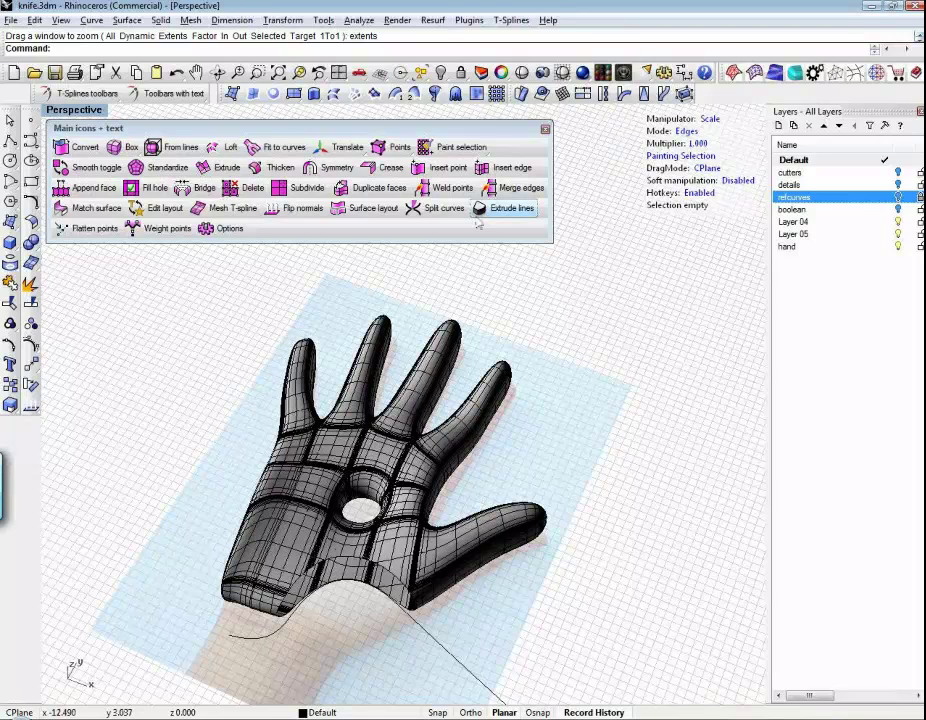
{"action": "left_click", "coordinate": [380, 70]}
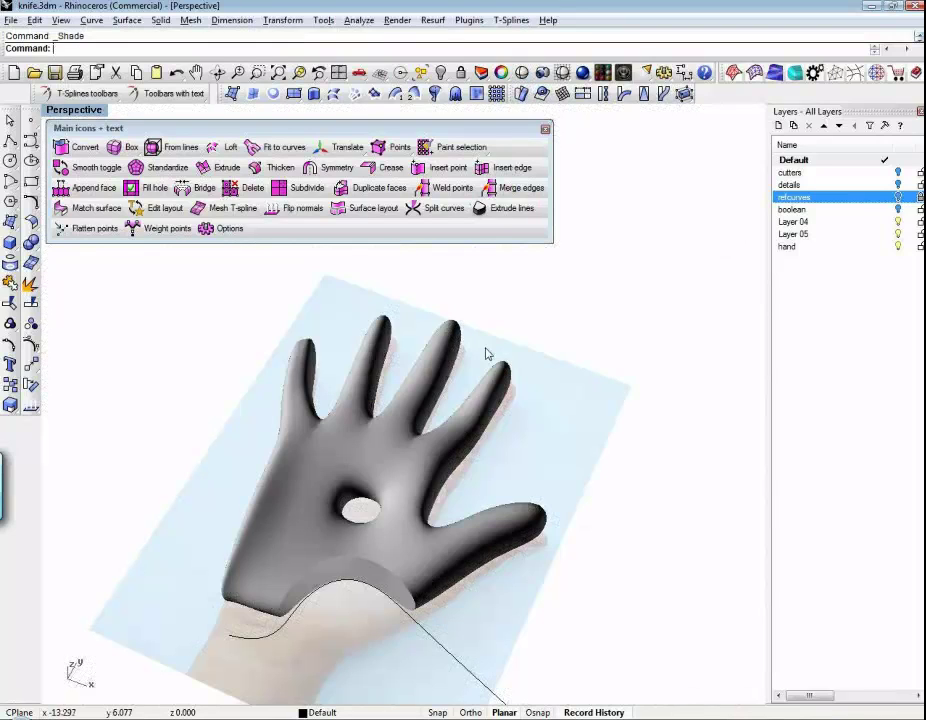
{"action": "mouse_move", "coordinate": [488, 354]}
{"action": "right_mouse_down"}
{"action": "mouse_move", "coordinate": [333, 412]}
{"action": "mouse_move", "coordinate": [252, 409]}
{"action": "mouse_move", "coordinate": [300, 400]}
{"action": "mouse_move", "coordinate": [440, 409]}
{"action": "mouse_move", "coordinate": [398, 487]}
{"action": "right_mouse_up"}
{"action": "left_click", "coordinate": [398, 487]}
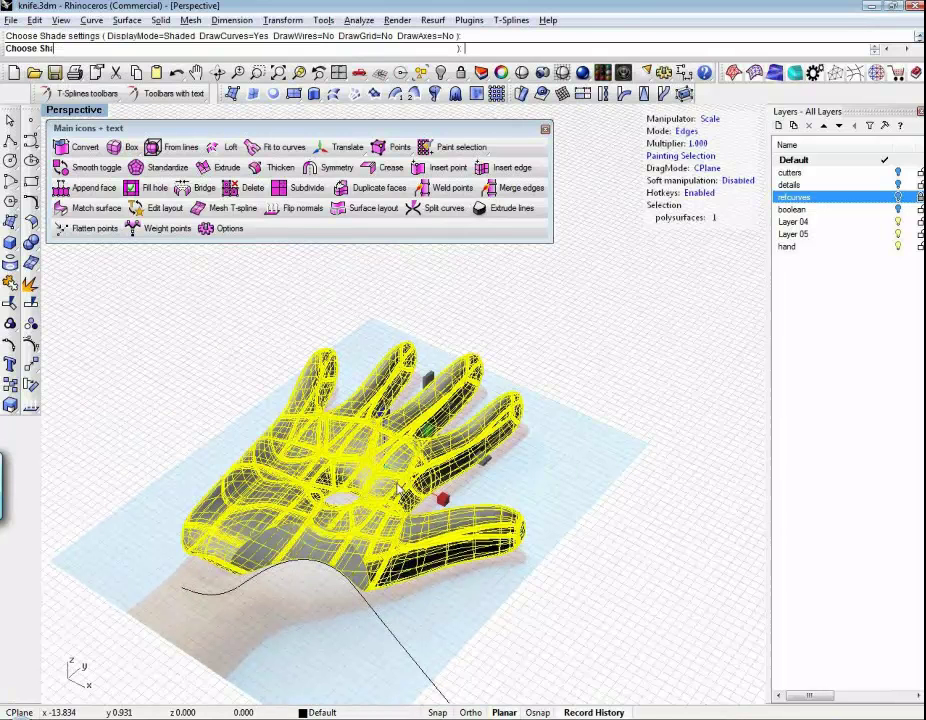
{"action": "key", "text": "Escape"}
{"action": "right_click_drag", "start_coordinate": [550, 517], "coordinate": [528, 486]}
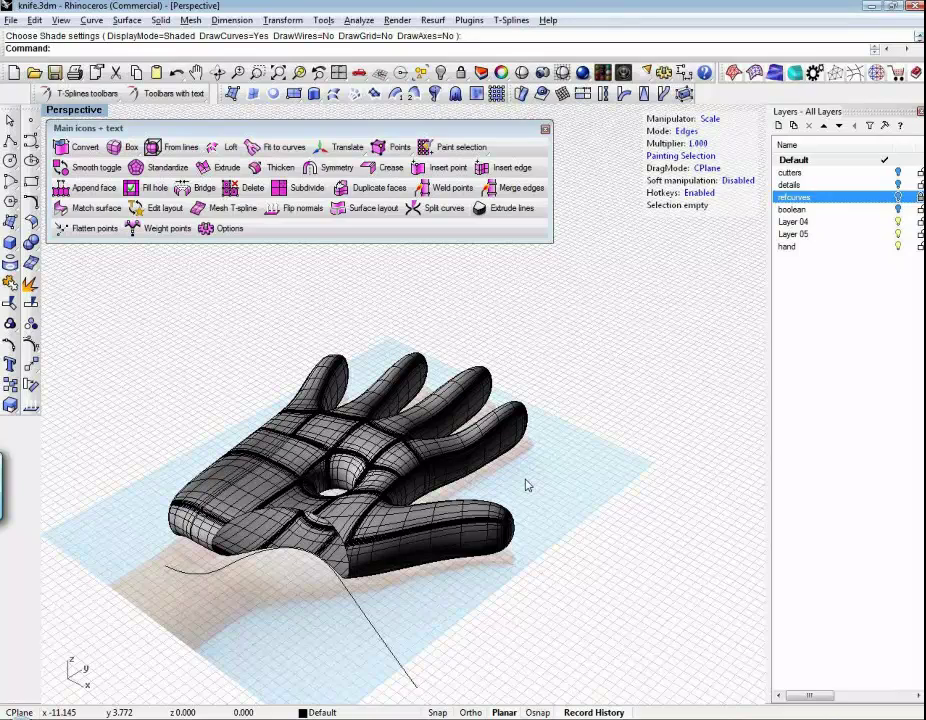
{"action": "right_click_drag", "start_coordinate": [110, 412], "coordinate": [196, 478]}
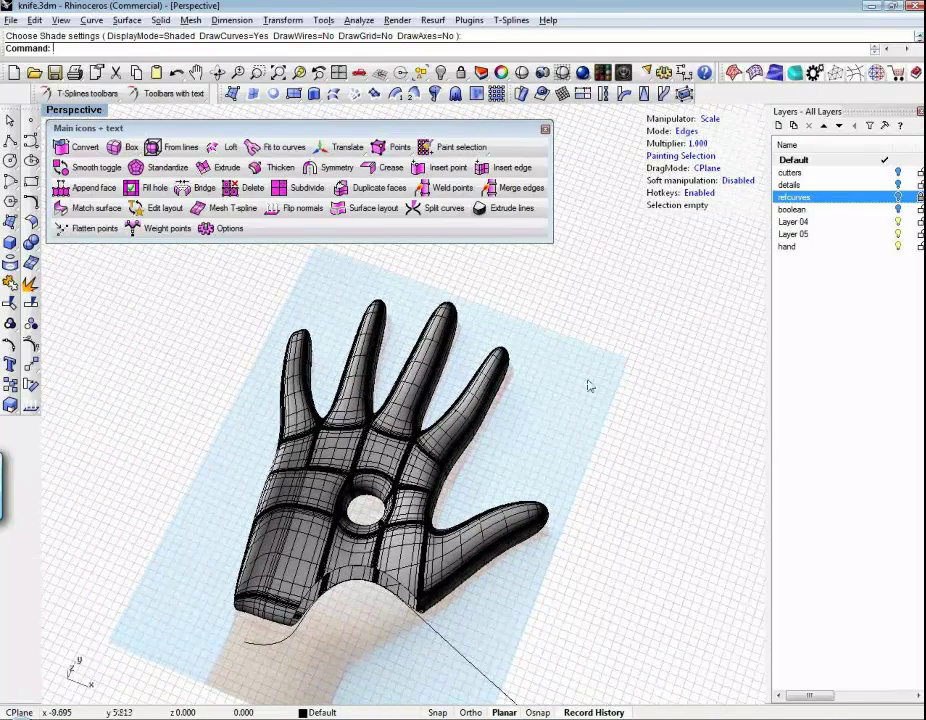